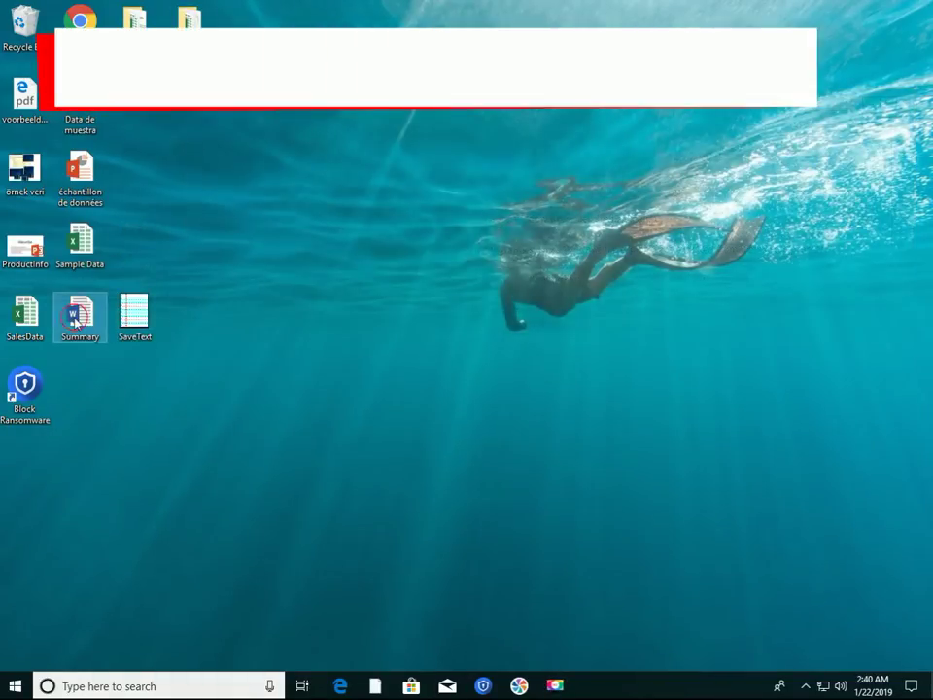
# Open the Summary document from the desktop and append "-Modify" to the xSecuritas title
pyautogui.doubleClick(80, 316)
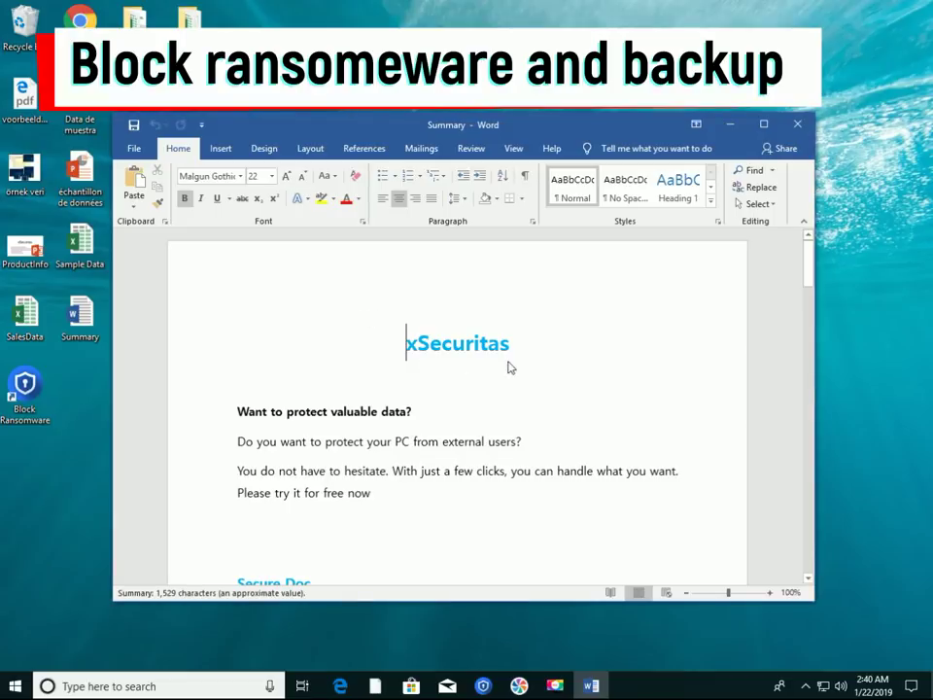
pyautogui.click(510, 345)
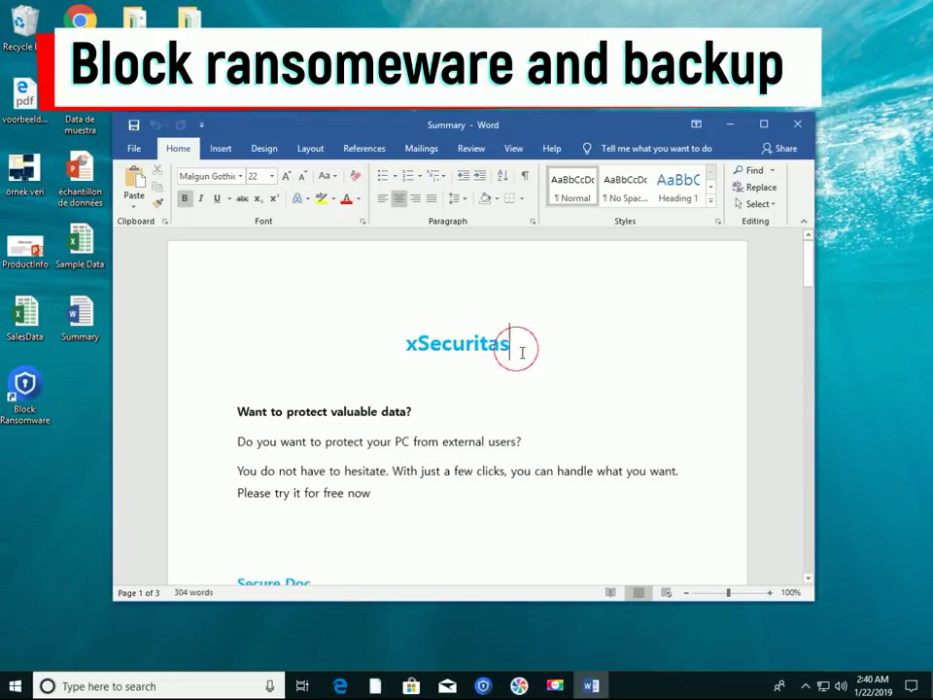
pyautogui.write('-Modify')
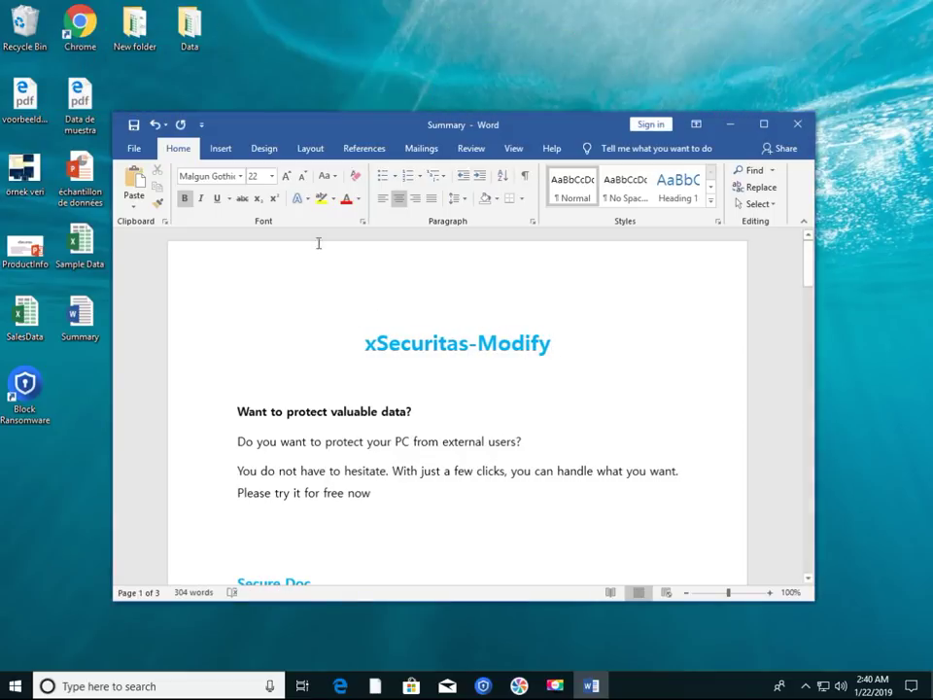
# Save the edited document to the Desktop folder as Summary-Modify and close it
pyautogui.hotkey('ctrl', 's')
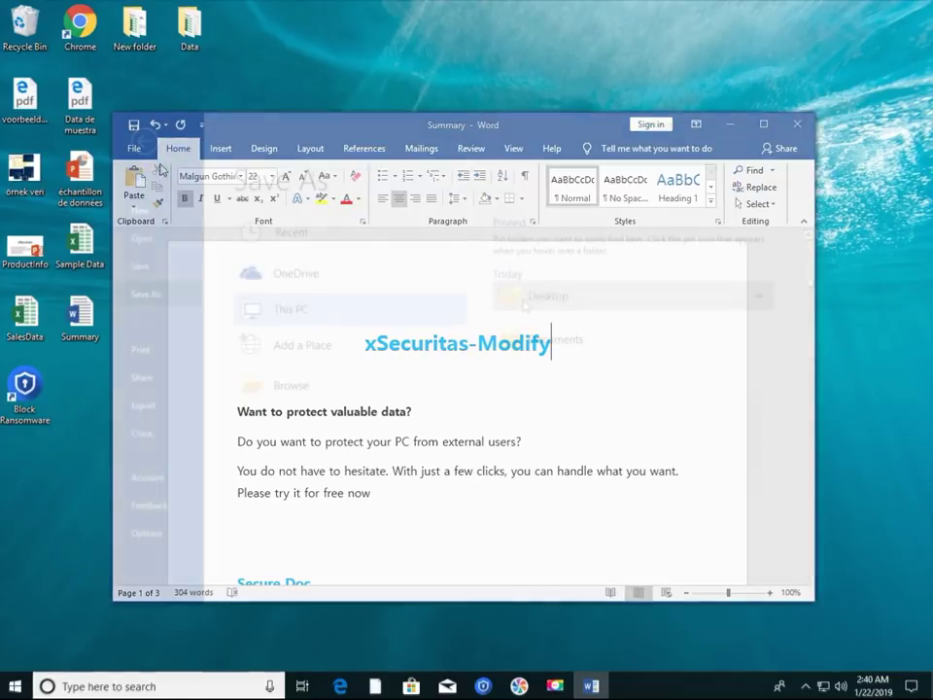
pyautogui.click(512, 302)
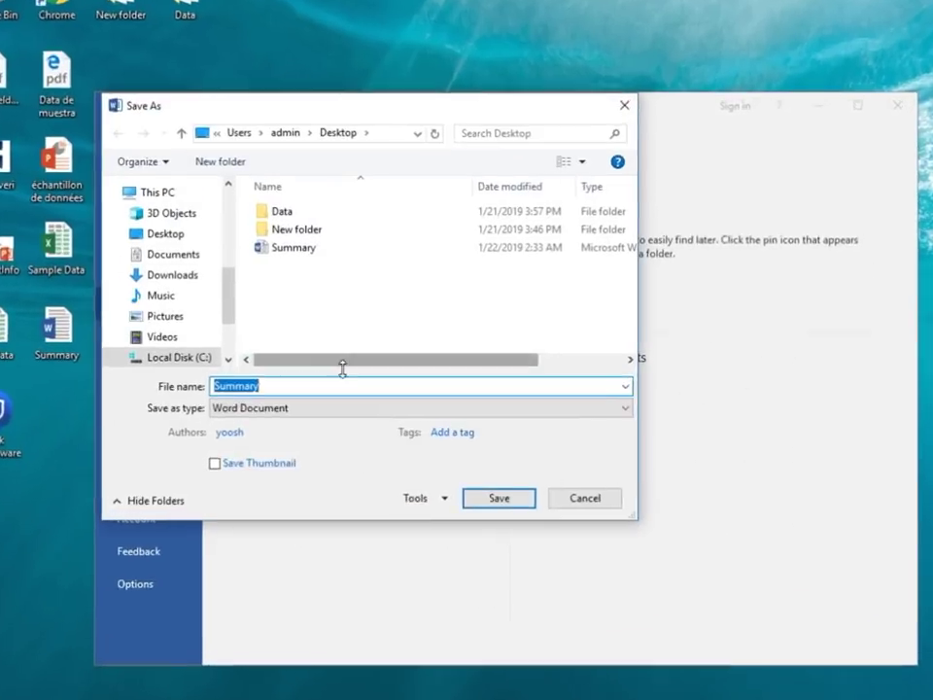
pyautogui.click(301, 366)
pyautogui.write('-Mod')
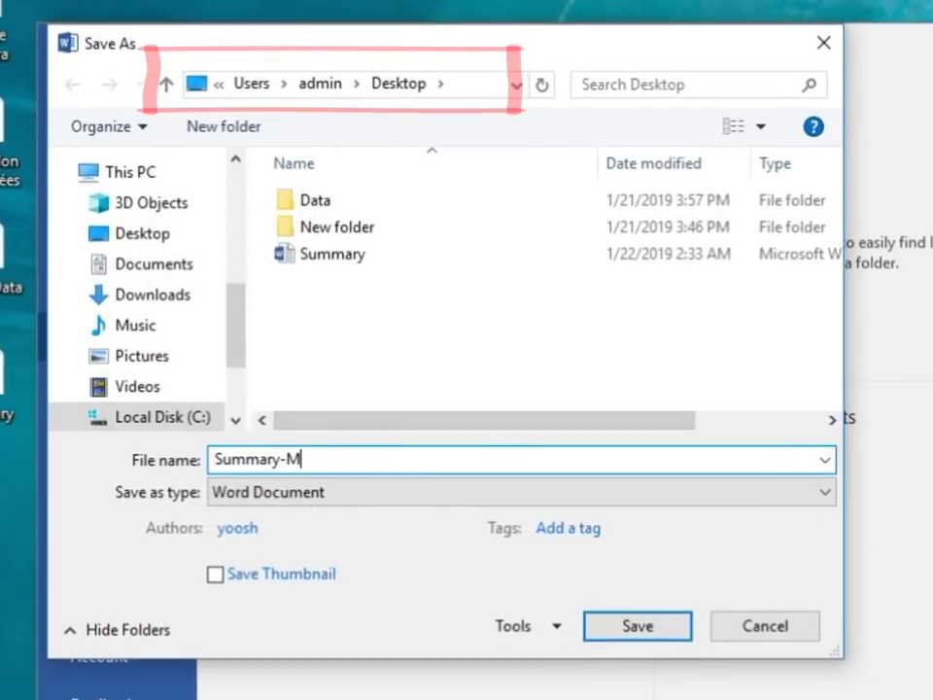
pyautogui.write('ify')
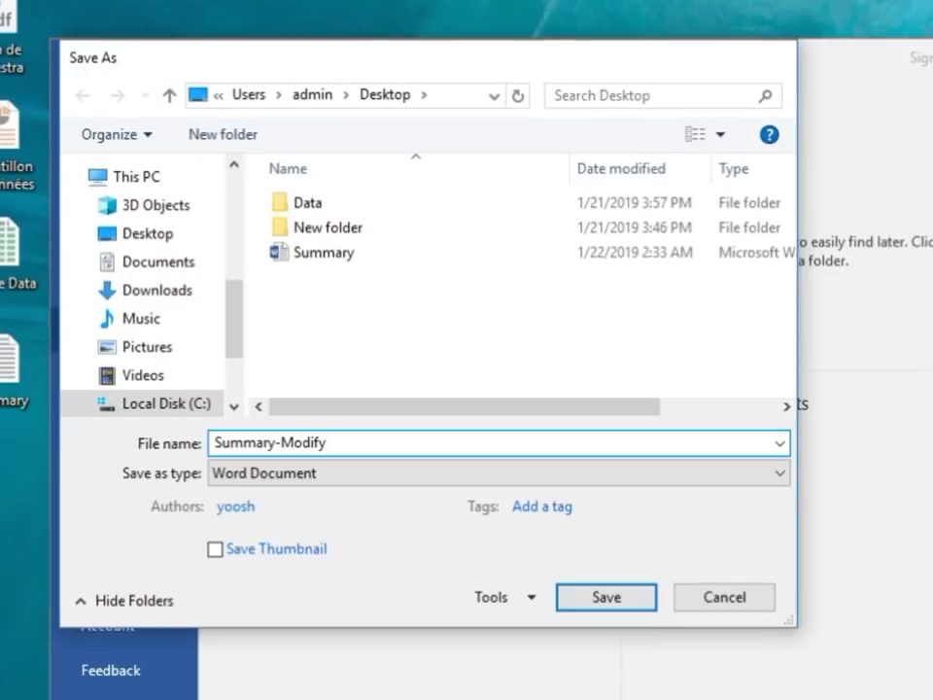
pyautogui.press('Return')
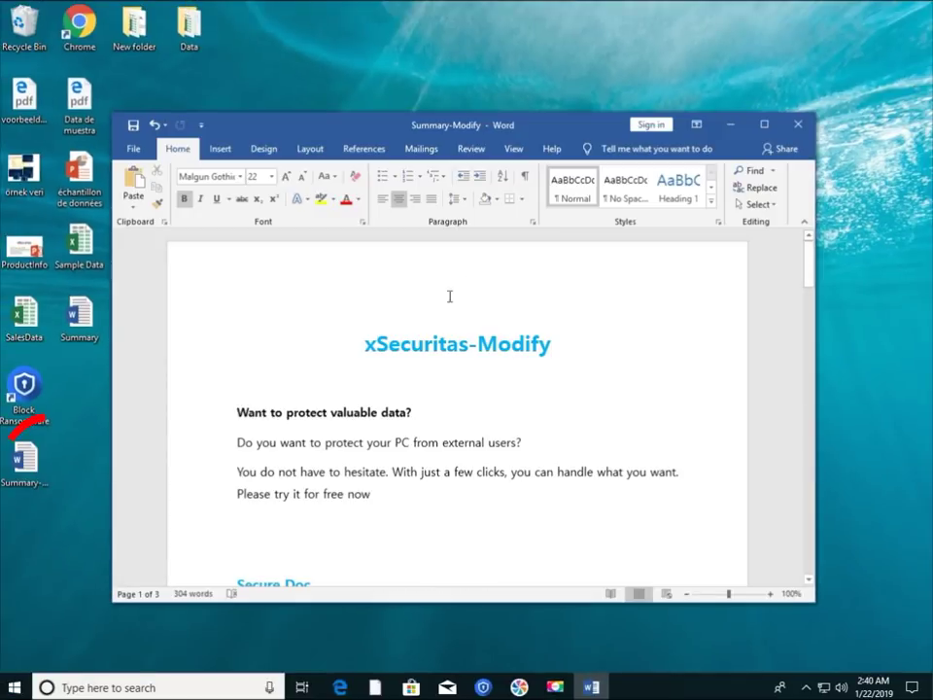
pyautogui.click(798, 124)
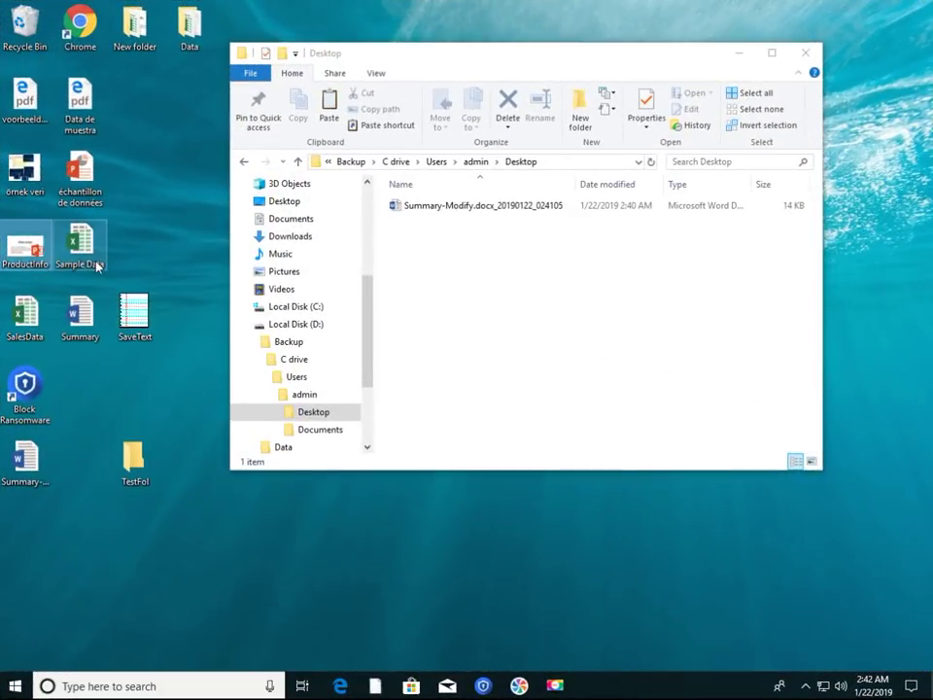
# Copy the ProductInfo, Sample Data, SalesData and Summary files into the desktop folder TestFol and check the folder's contents
pyautogui.moveTo(3, 216); pyautogui.dragTo(138, 476)
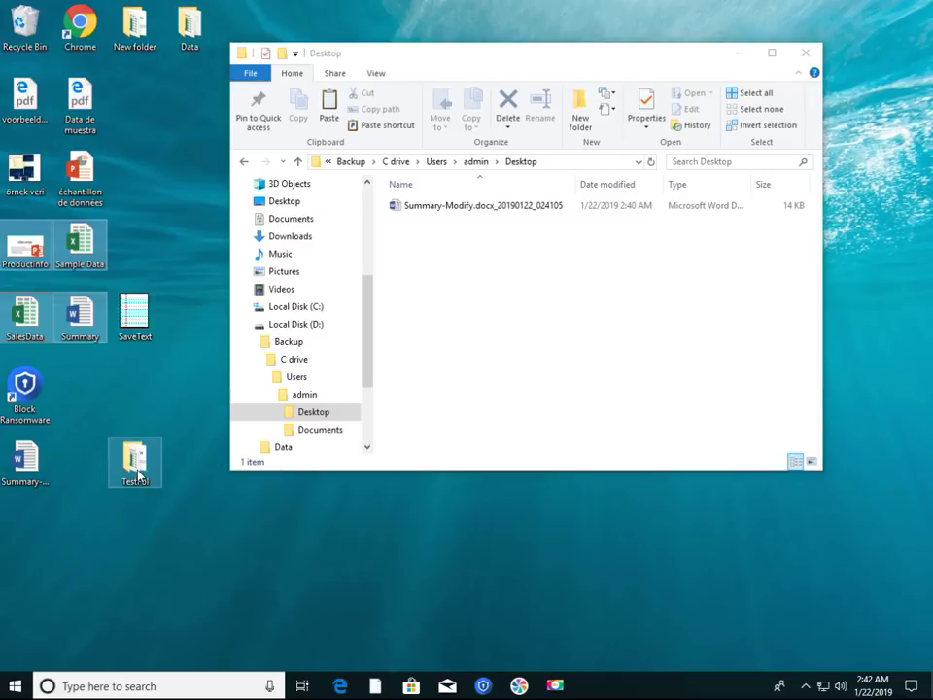
pyautogui.moveTo(138, 477)
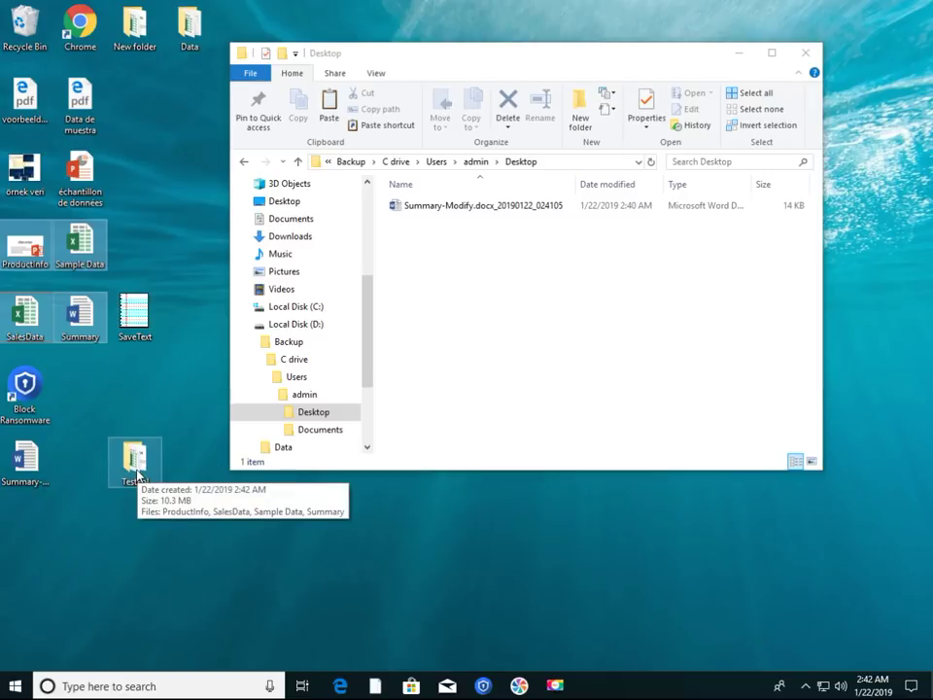
pyautogui.doubleClick(137, 476)
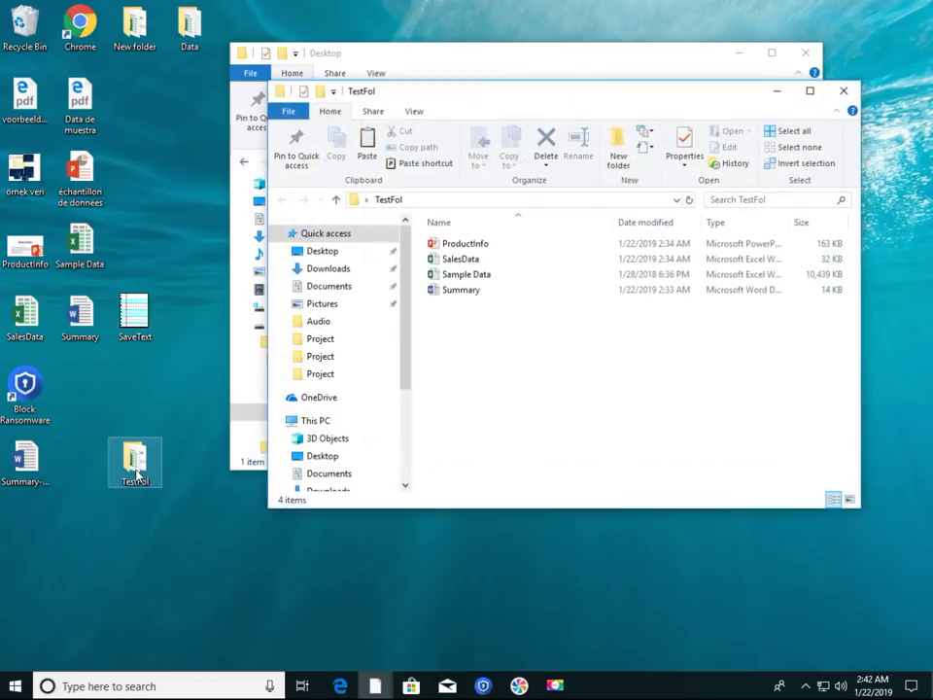
pyautogui.click(844, 91)
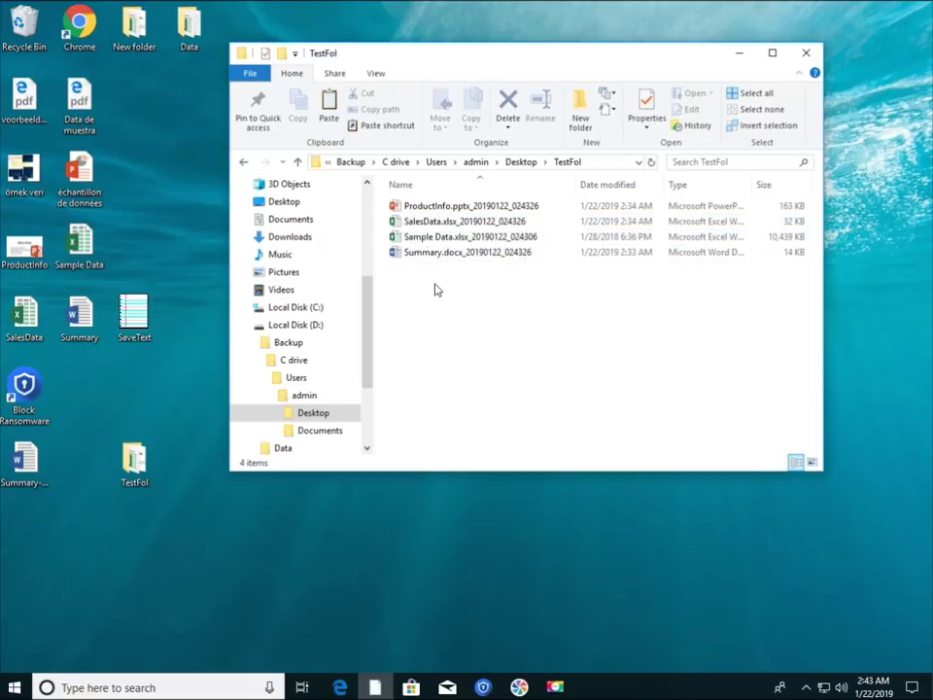
pyautogui.click(435, 288)
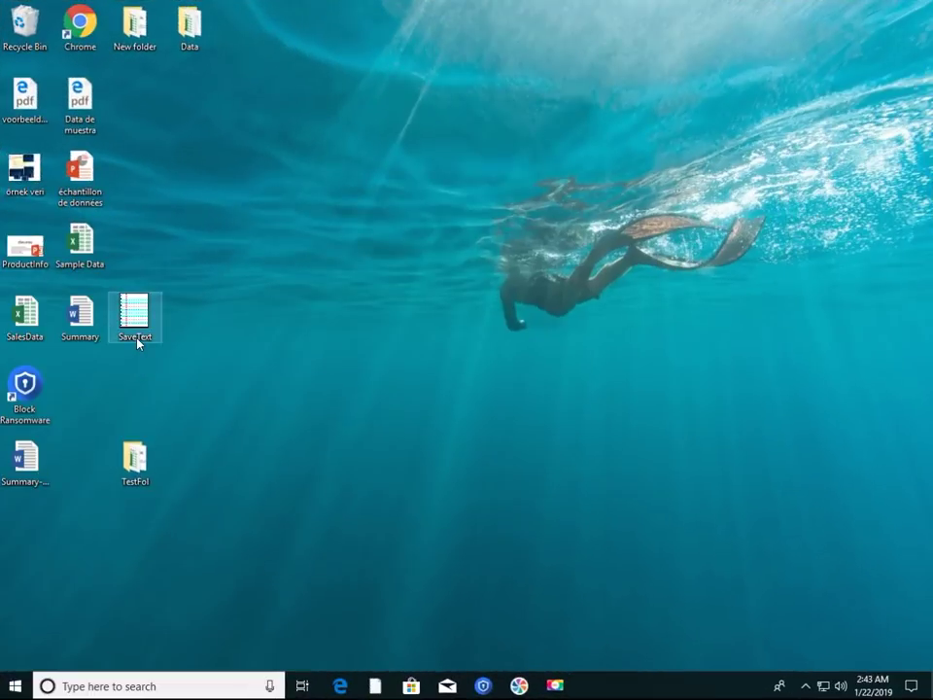
# Launch the SaveText program from the desktop and enter the text "TestApp"
pyautogui.doubleClick(136, 335)
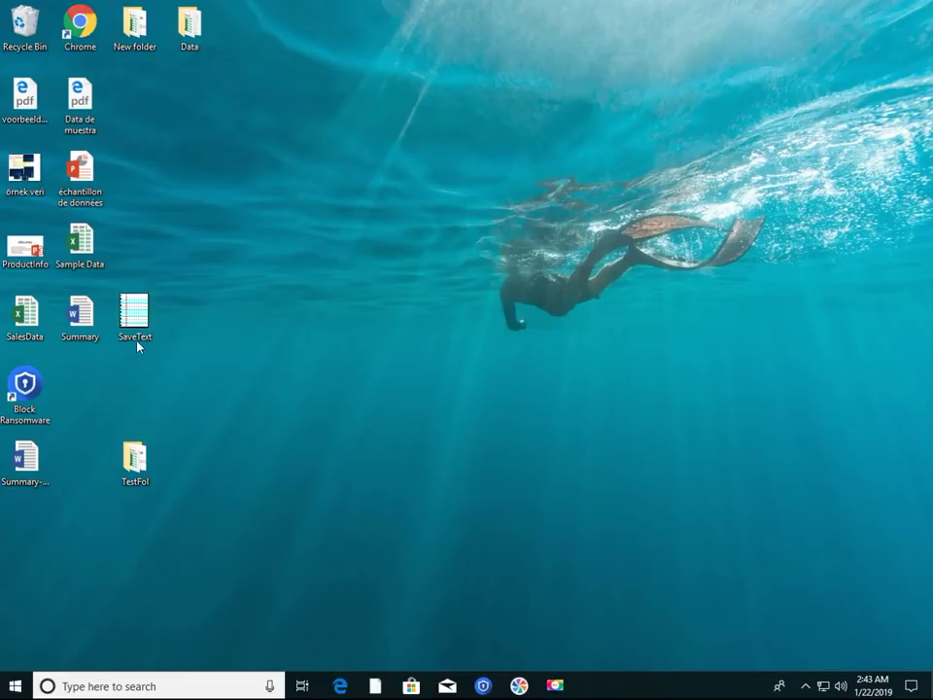
pyautogui.click(195, 185)
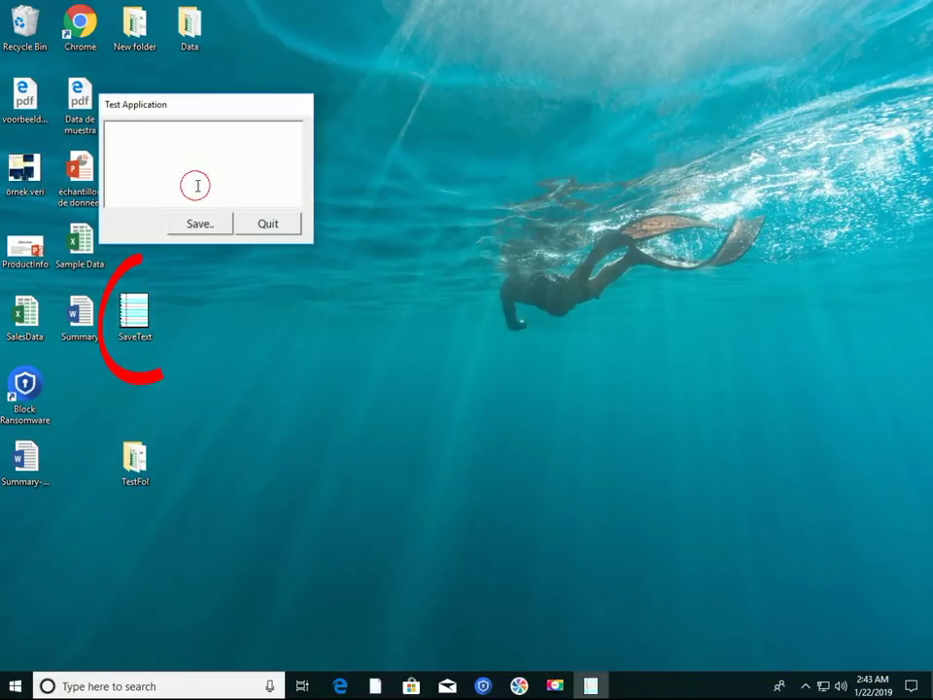
pyautogui.write('TestApp')
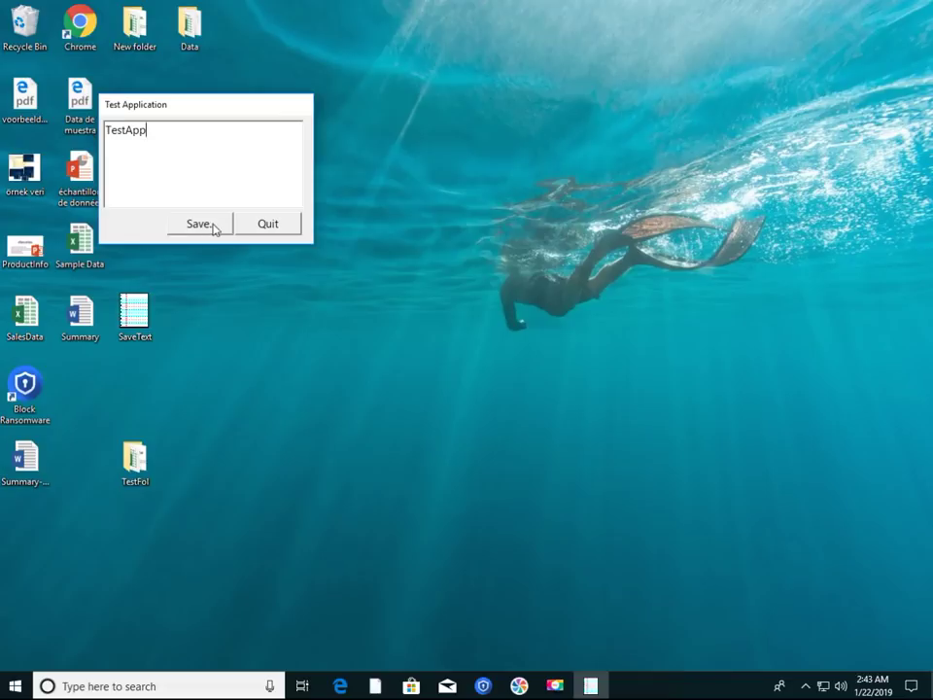
# Try to save the text as Deny.Txt on the Desktop, blocking the program's write request and declining the Documents folder
pyautogui.click(216, 225)
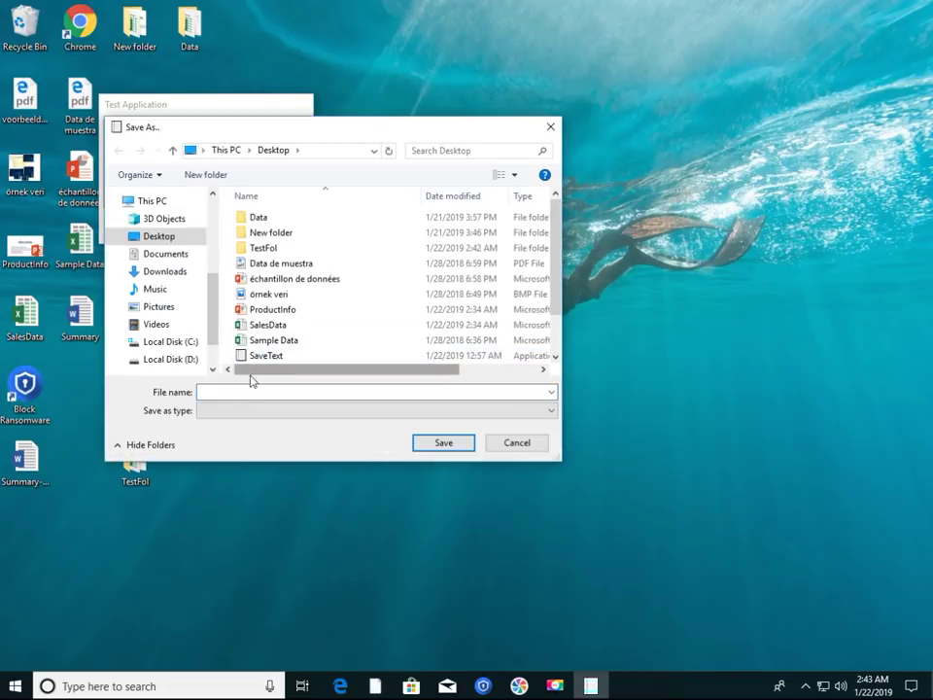
pyautogui.click(237, 391)
pyautogui.write('Deny.Txt')
pyautogui.click(442, 443)
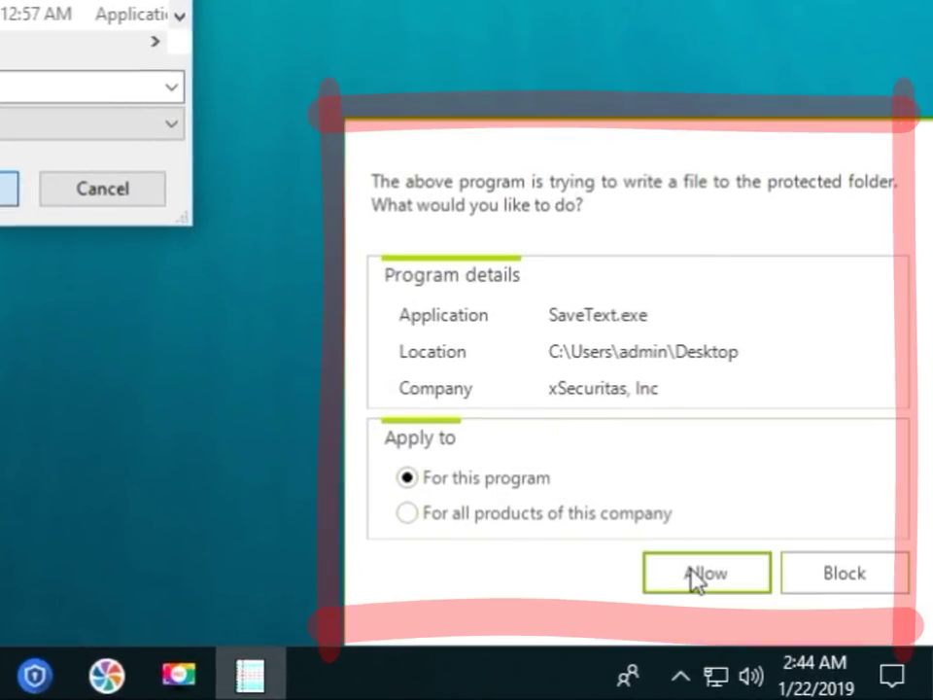
pyautogui.click(828, 588)
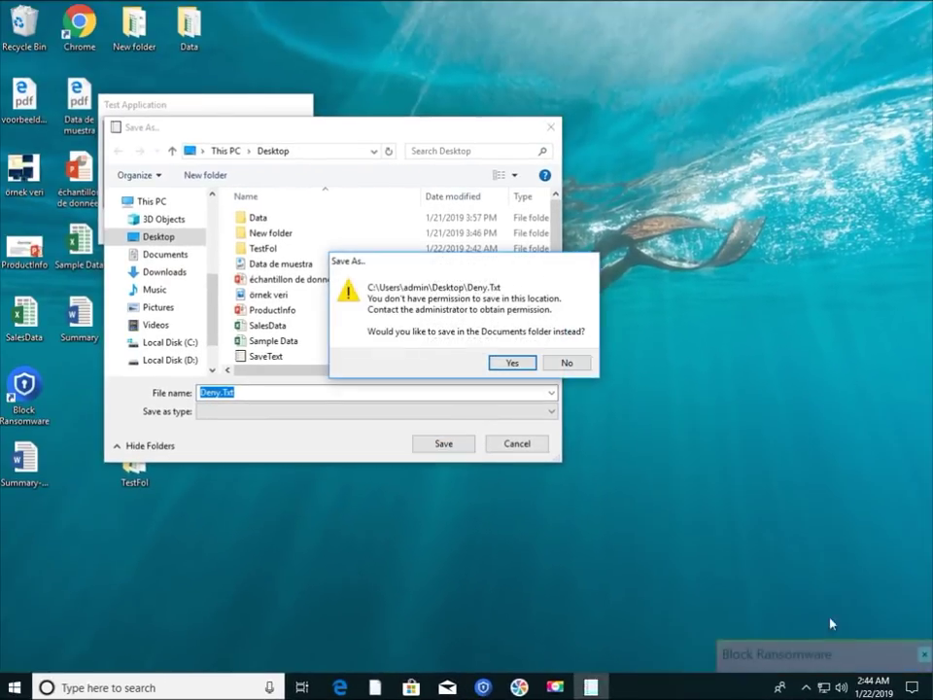
pyautogui.click(567, 363)
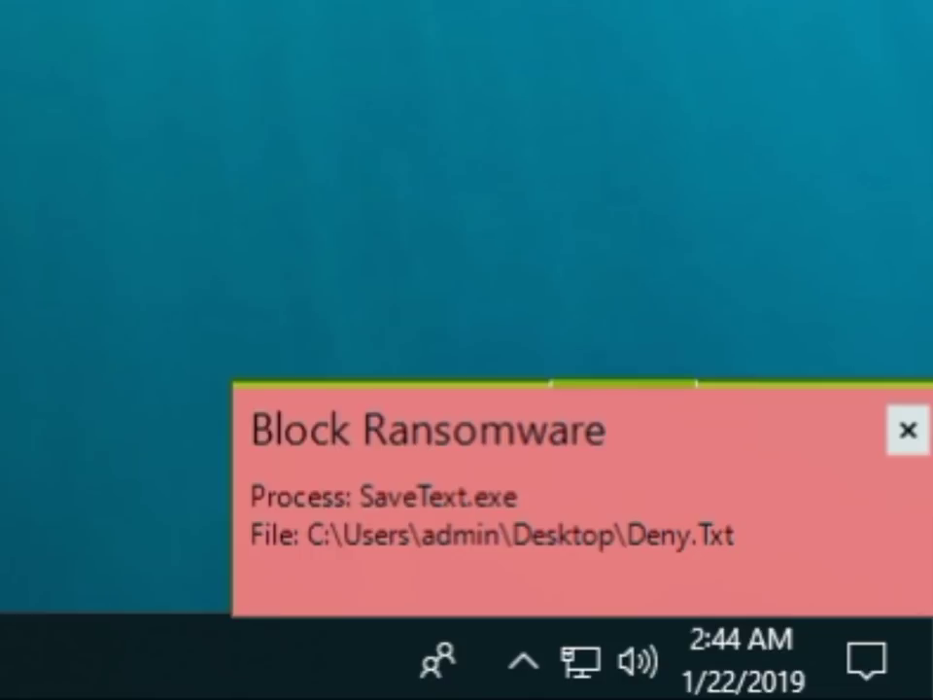
# Browse Local Disk (D:) to the backed-up Desktop folder under Backup, C drive, Users, admin
pyautogui.click(283, 235)
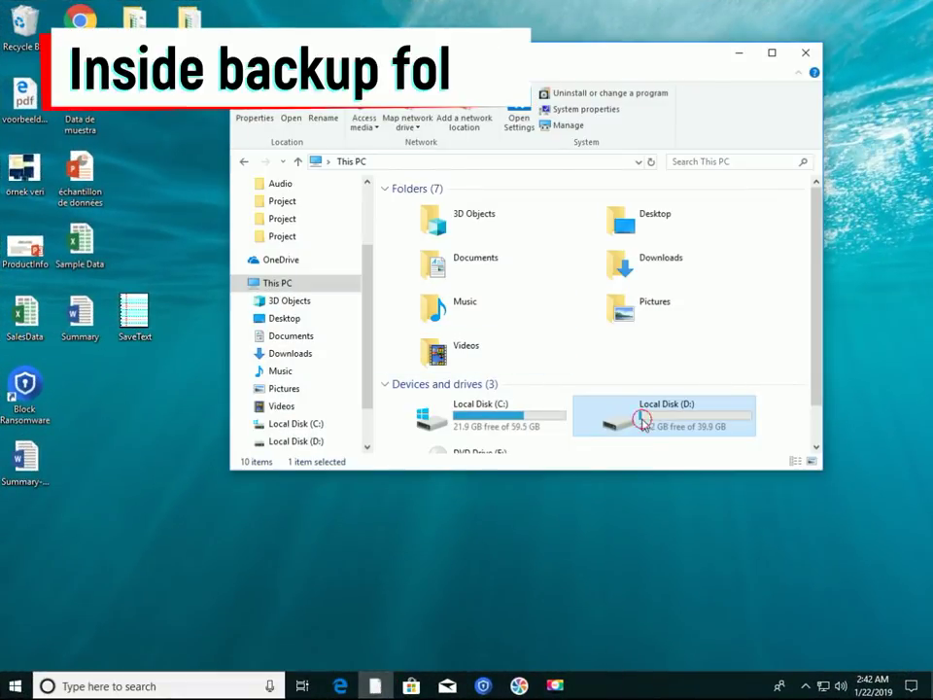
pyautogui.doubleClick(641, 420)
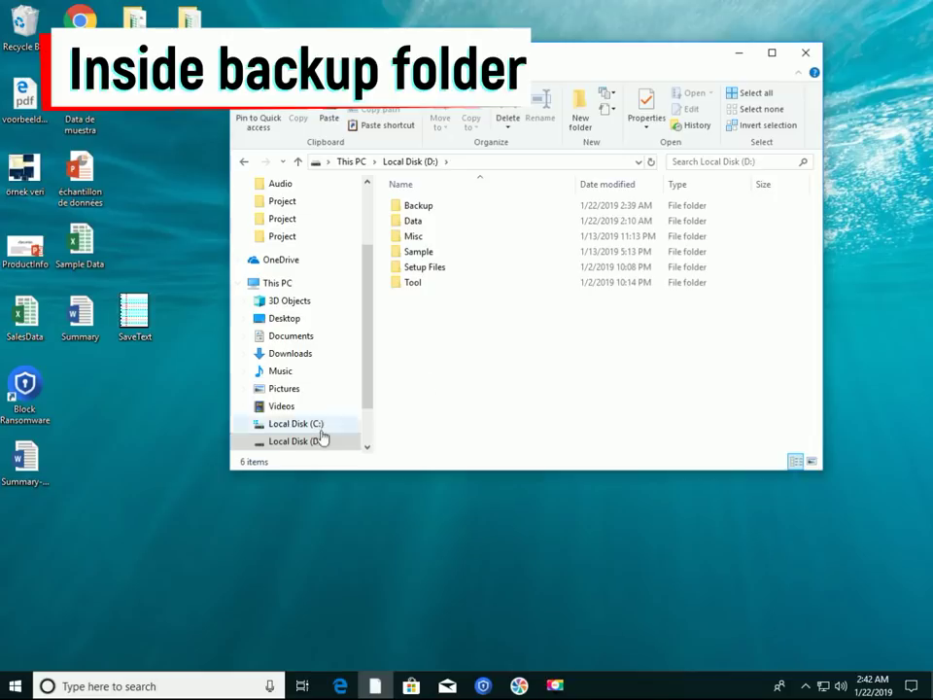
pyautogui.click(246, 443)
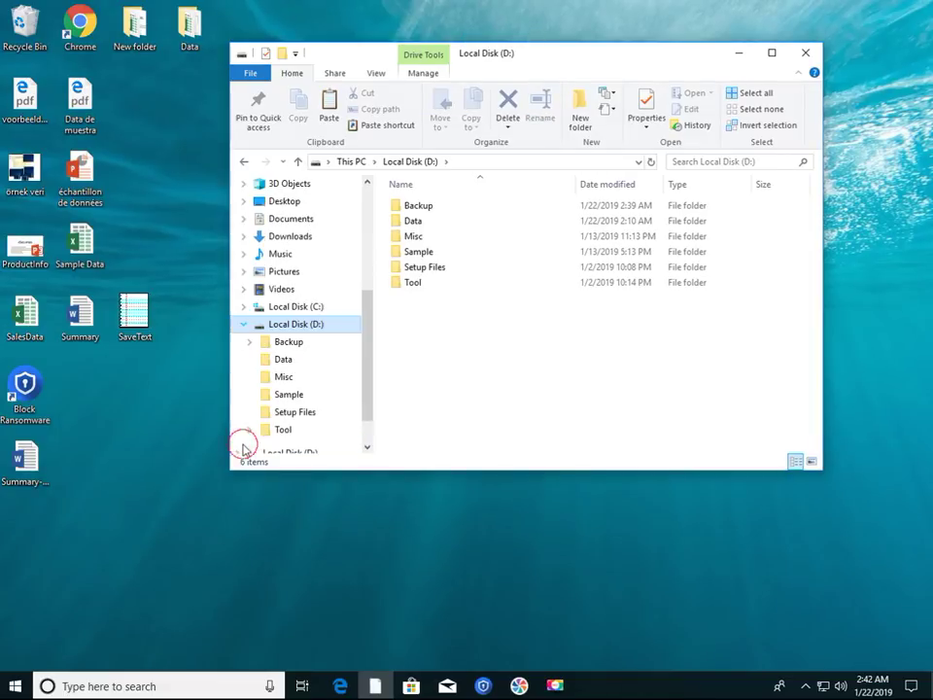
pyautogui.click(249, 342)
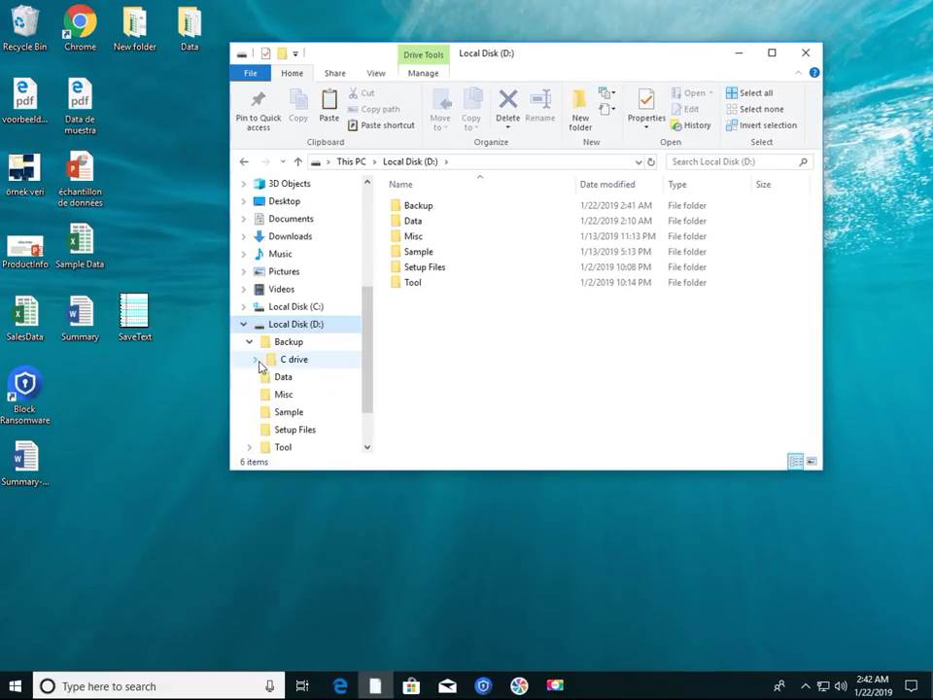
pyautogui.click(256, 359)
pyautogui.click(258, 360)
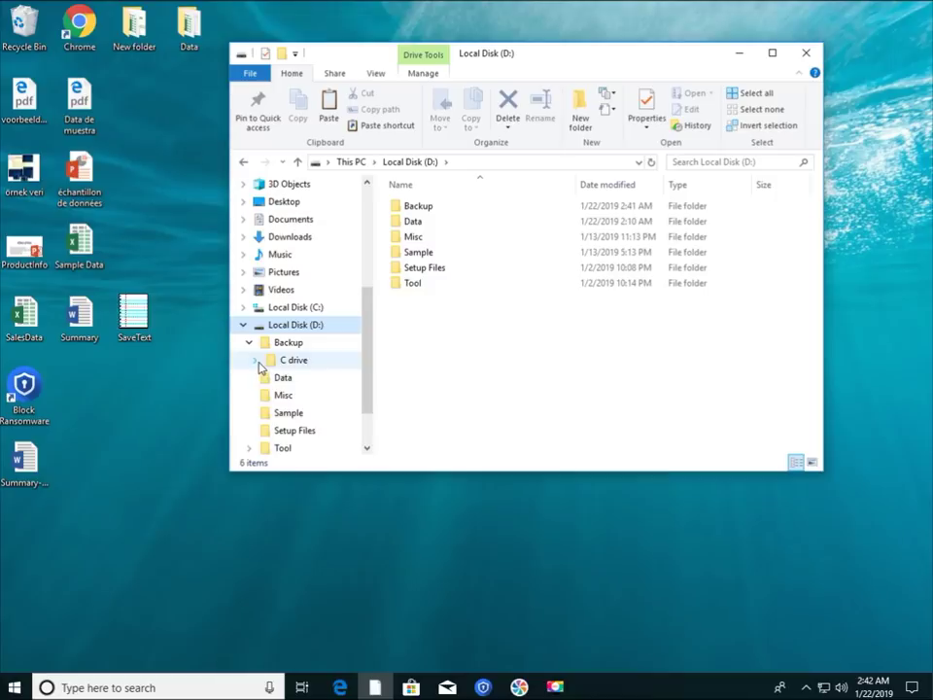
pyautogui.click(256, 361)
pyautogui.click(261, 379)
pyautogui.click(268, 395)
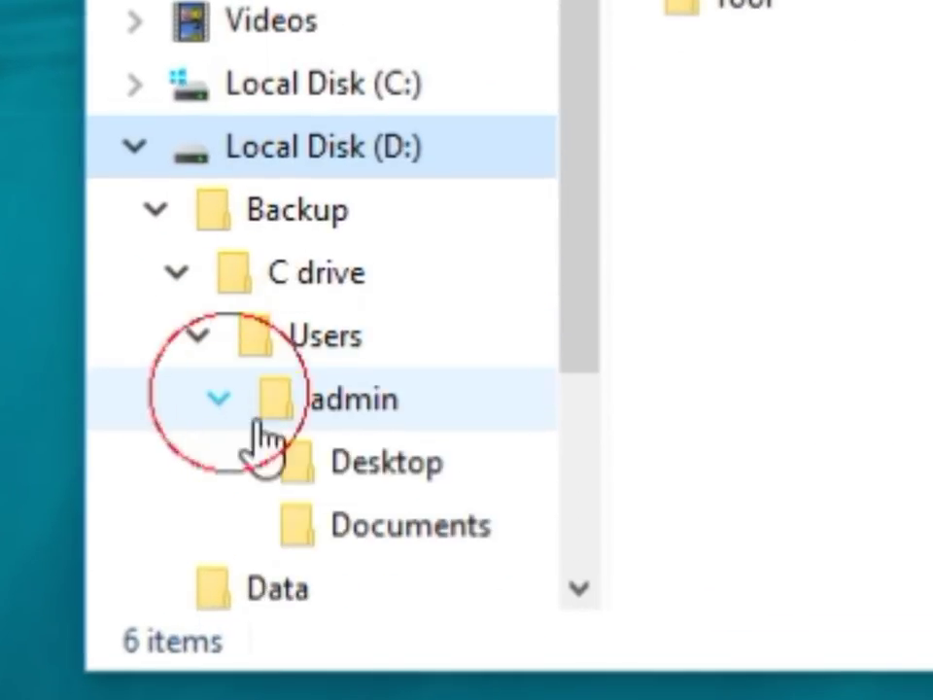
pyautogui.click(388, 465)
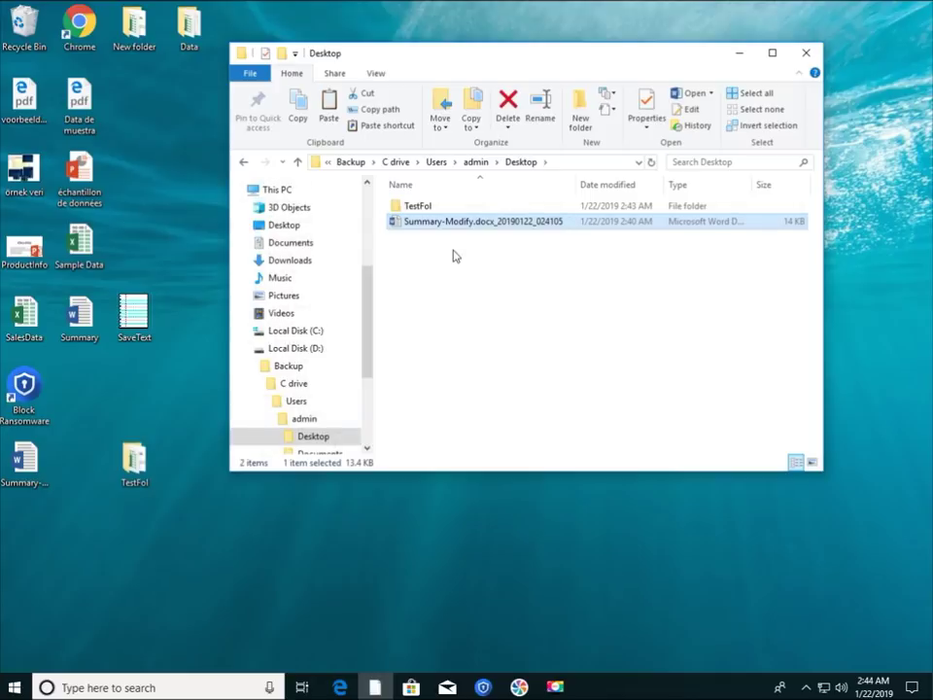
# Try to rename the backed-up Summary-Modify document by adding "-Rename" to its name, dismissing the notification and cancelling the permission request
pyautogui.press('F2')
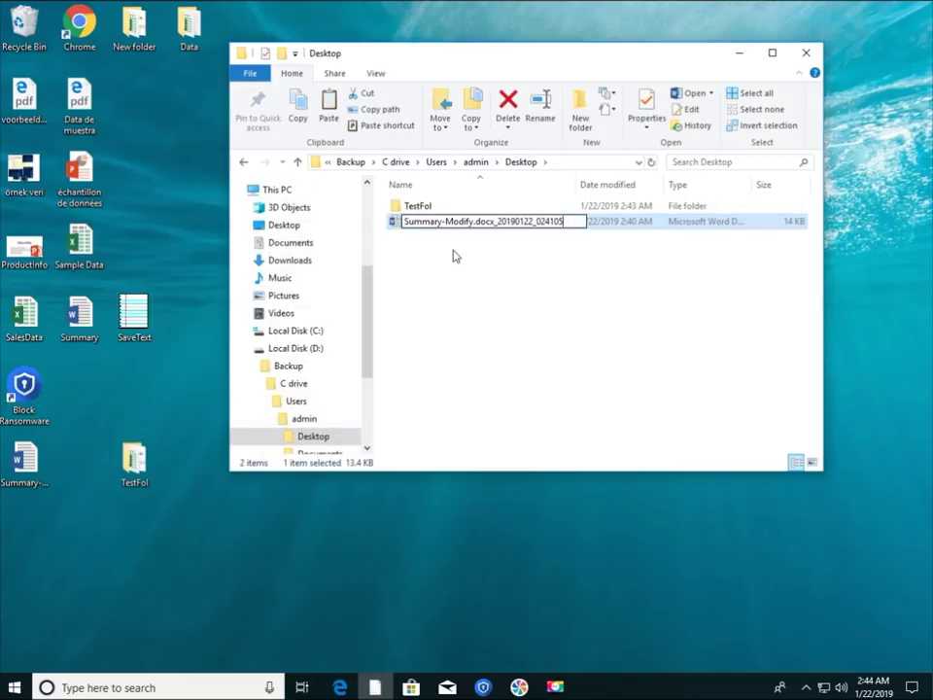
pyautogui.write('-Rename')
pyautogui.press('Return')
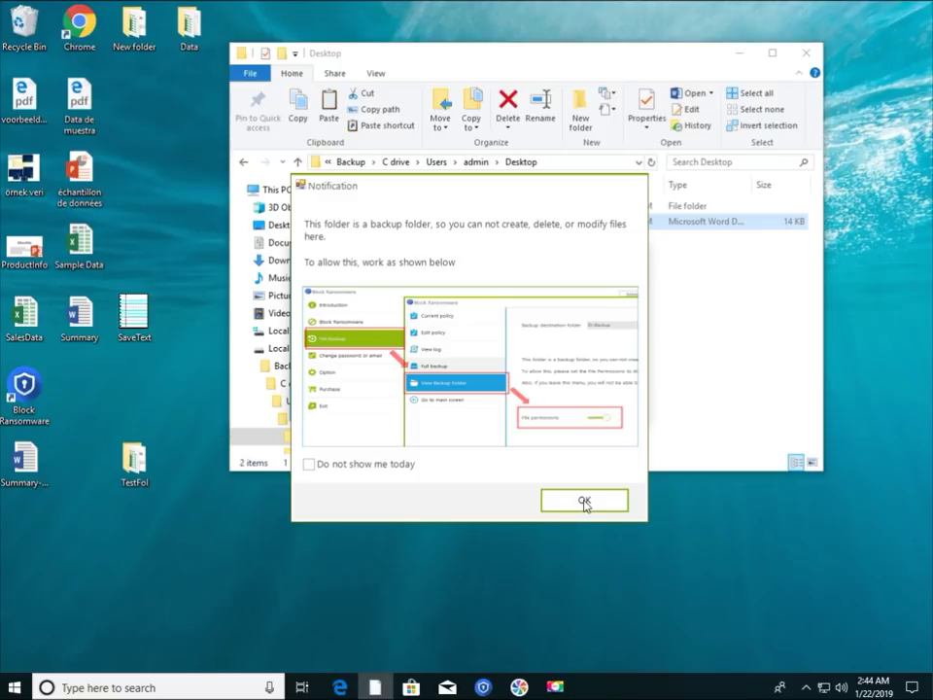
pyautogui.click(584, 499)
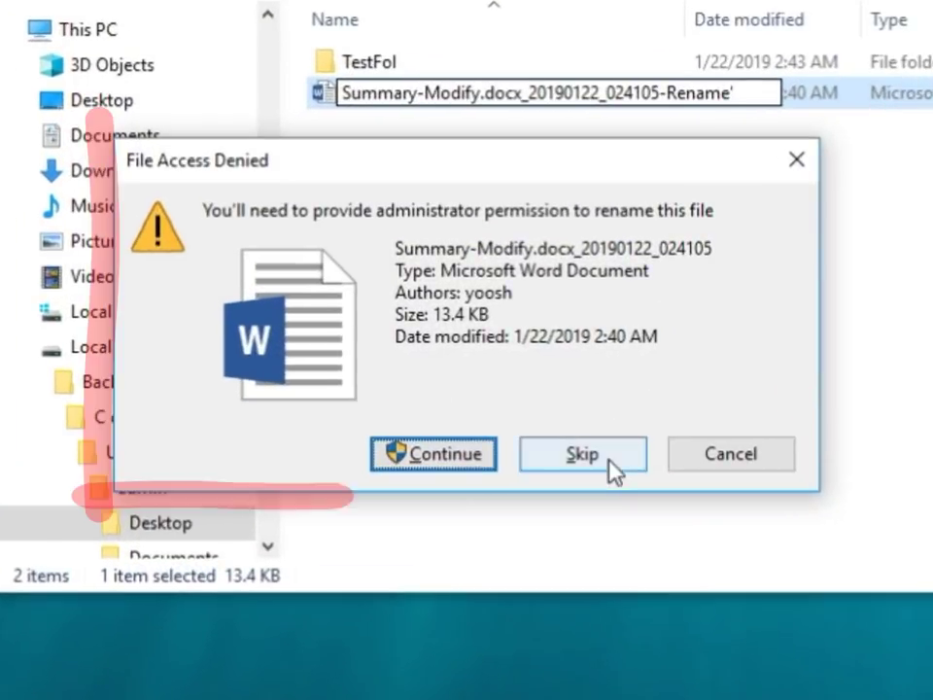
pyautogui.click(658, 434)
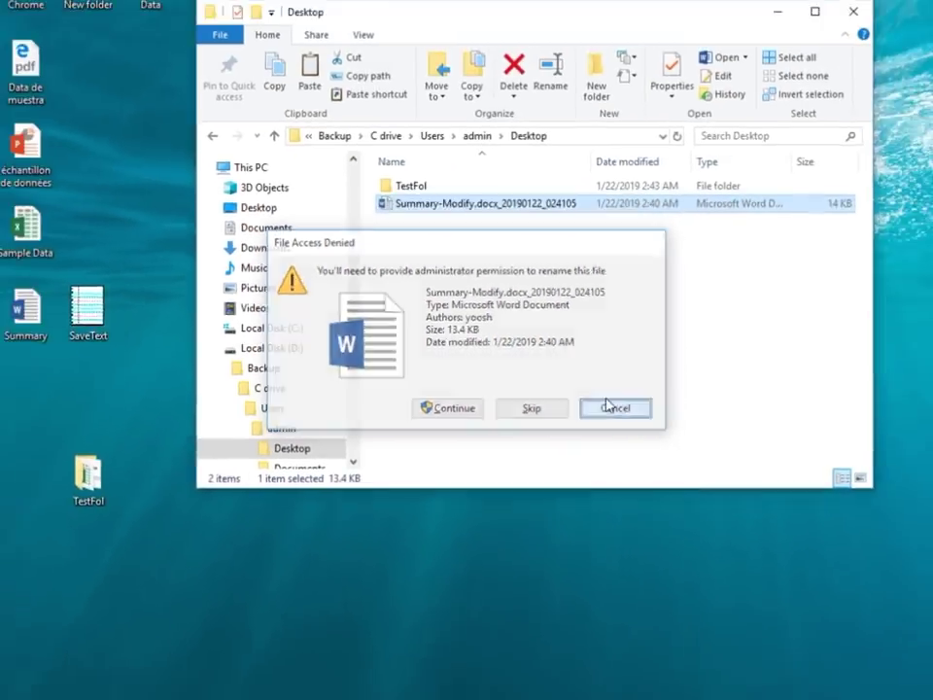
pyautogui.click(714, 465)
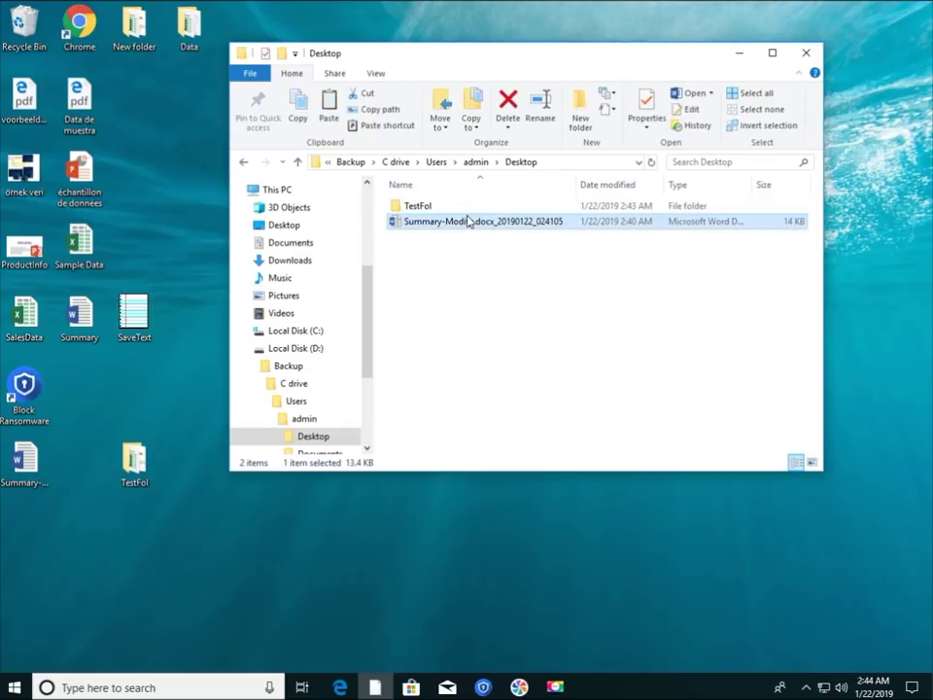
# Try to permanently delete the backed-up Summary-Modify document, cancelling at the permission request
pyautogui.hotkey('shift', 'Delete')
pyautogui.press('Return')
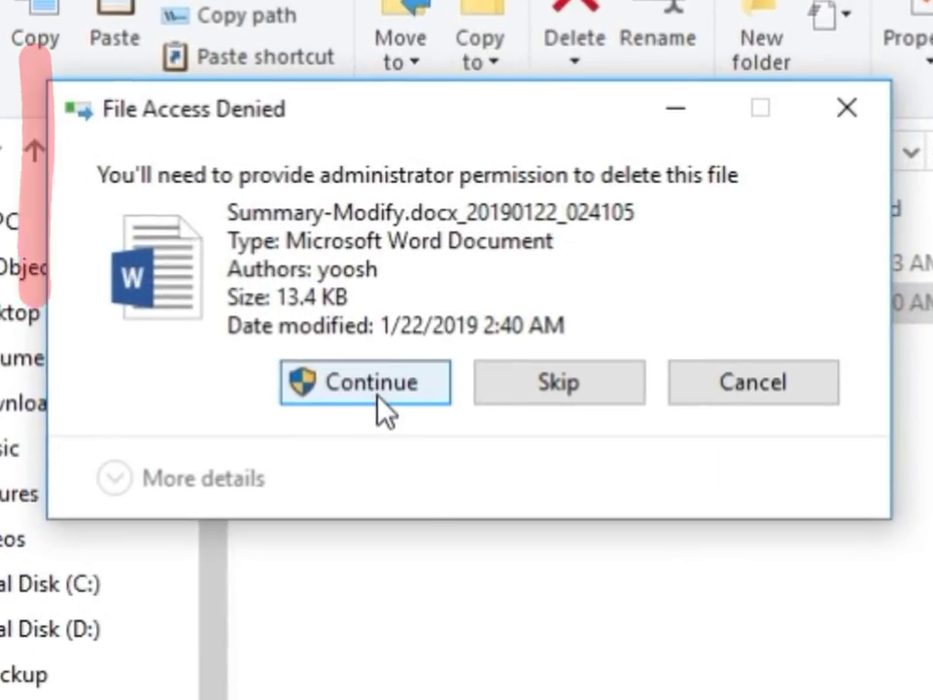
pyautogui.click(765, 394)
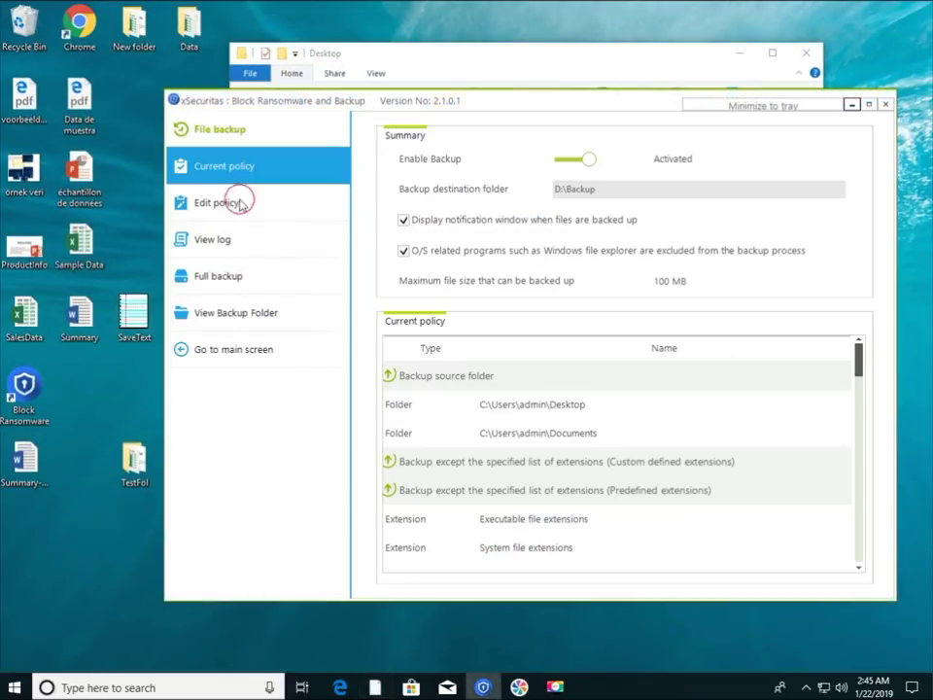
# Set the file permissions of the D:\Backup folder to allowed in the backup folder view
pyautogui.click(255, 315)
pyautogui.click(530, 354)
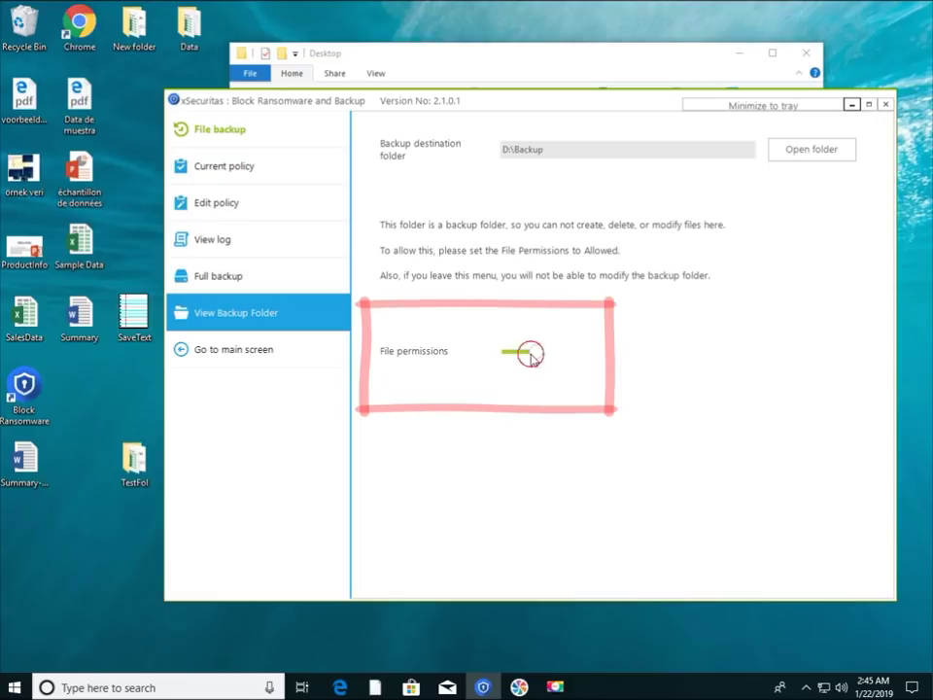
# Rename the backed-up Summary-Modify document in the Desktop backup folder by adding "-Rename" to the end of its name
pyautogui.click(516, 69)
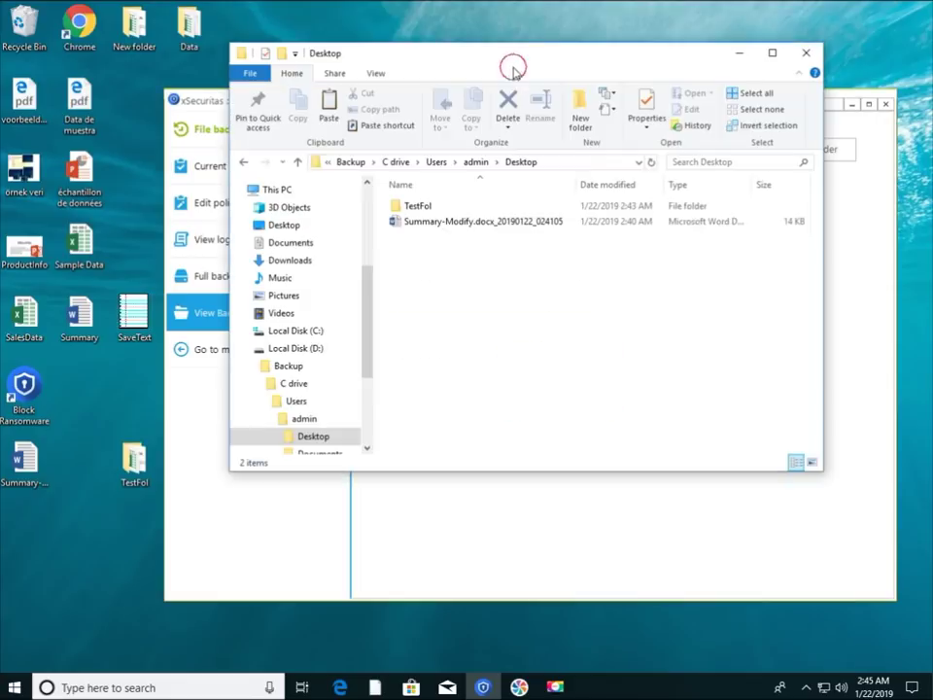
pyautogui.click(434, 222)
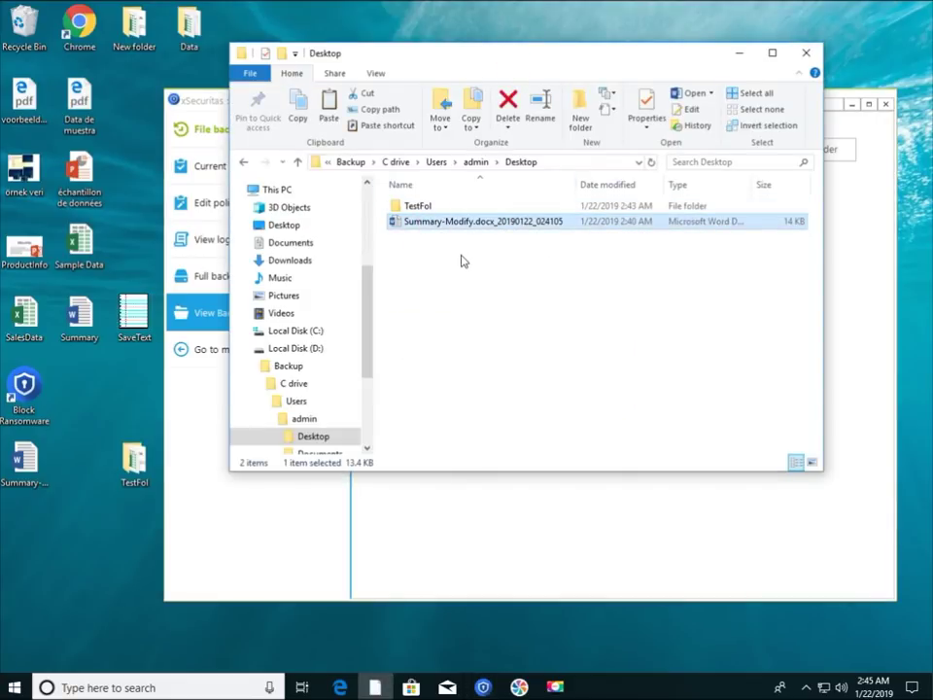
pyautogui.press('F2')
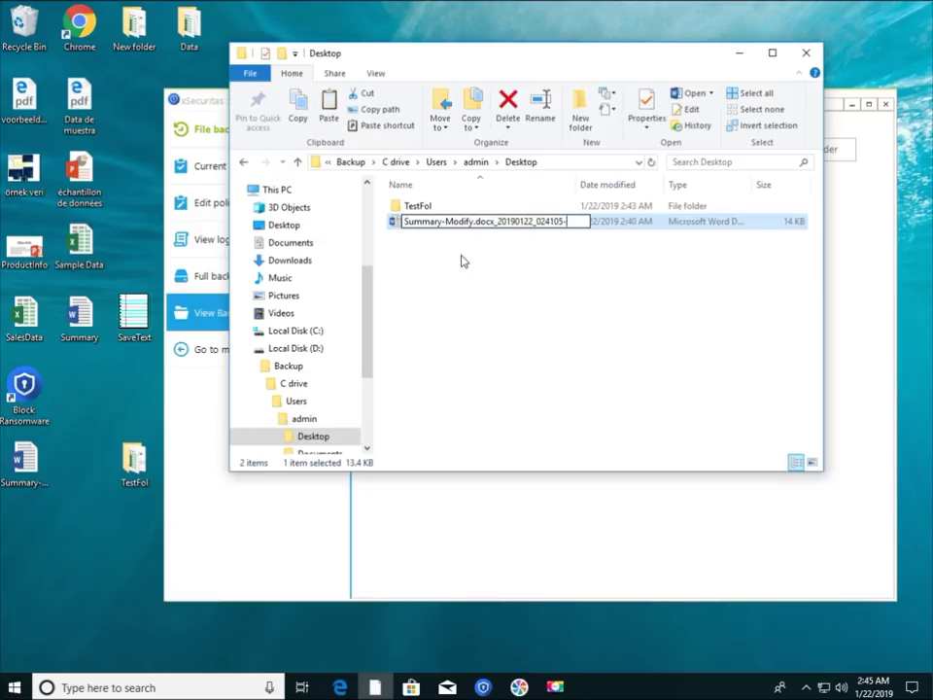
pyautogui.write('-Rename')
pyautogui.press('Return')
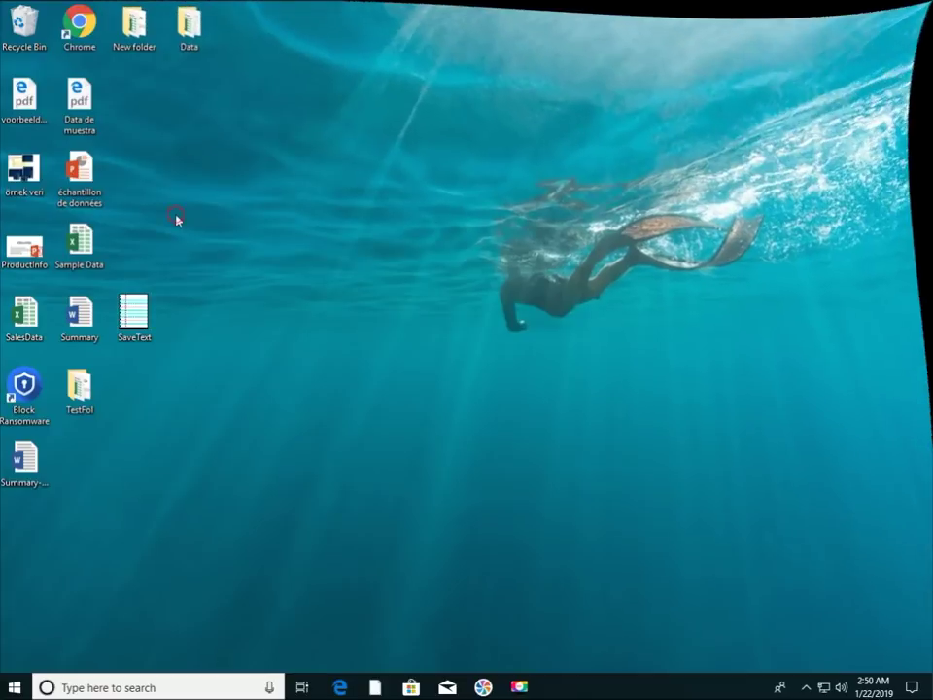
# Try to create a new Microsoft Word document on the desktop, cancelling at the folder access request
pyautogui.rightClick(199, 226)
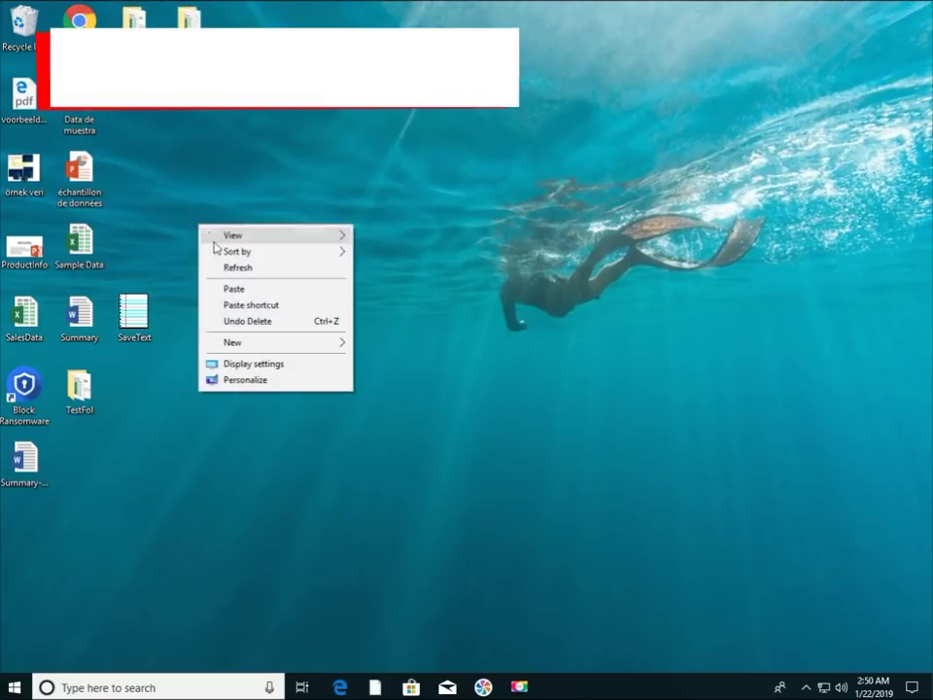
pyautogui.click(256, 346)
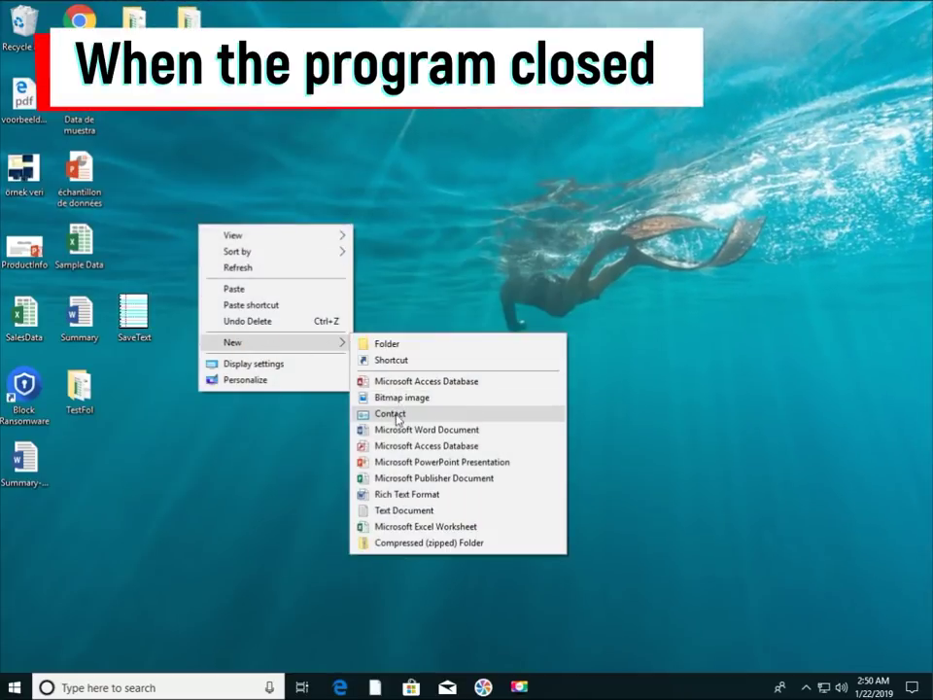
pyautogui.click(398, 429)
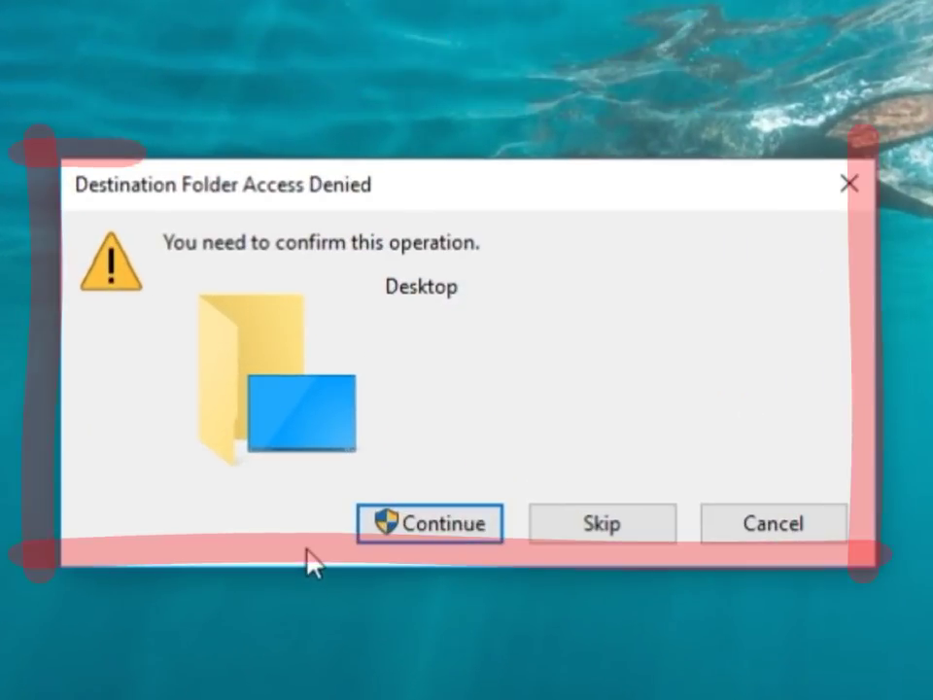
pyautogui.click(766, 533)
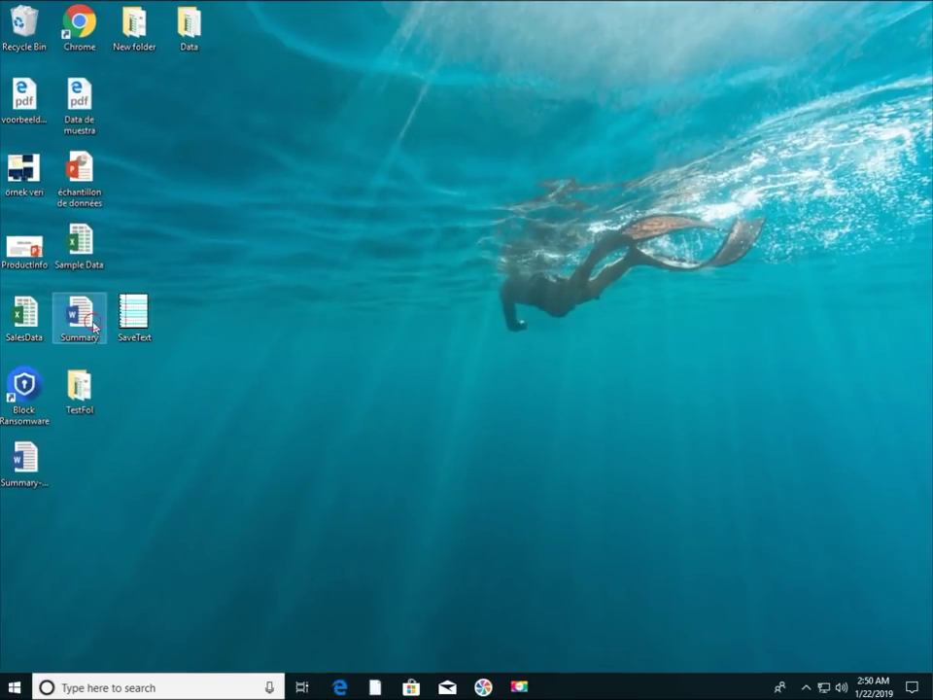
# Open the Summary document from the desktop and change the font color of its "xSecuritas" title to red
pyautogui.doubleClick(94, 327)
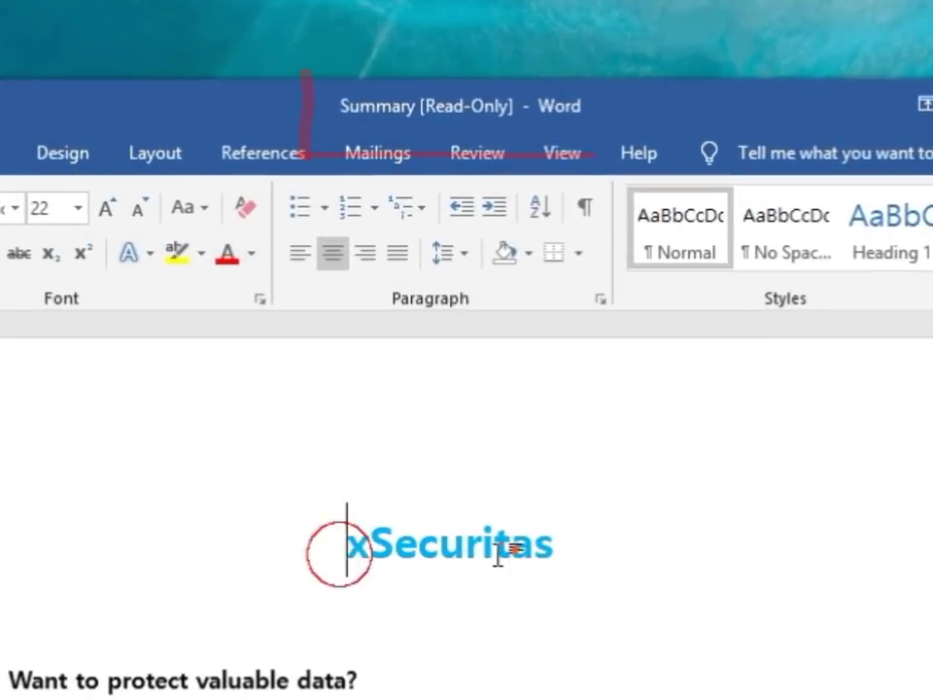
pyautogui.moveTo(405, 346); pyautogui.dragTo(531, 353)
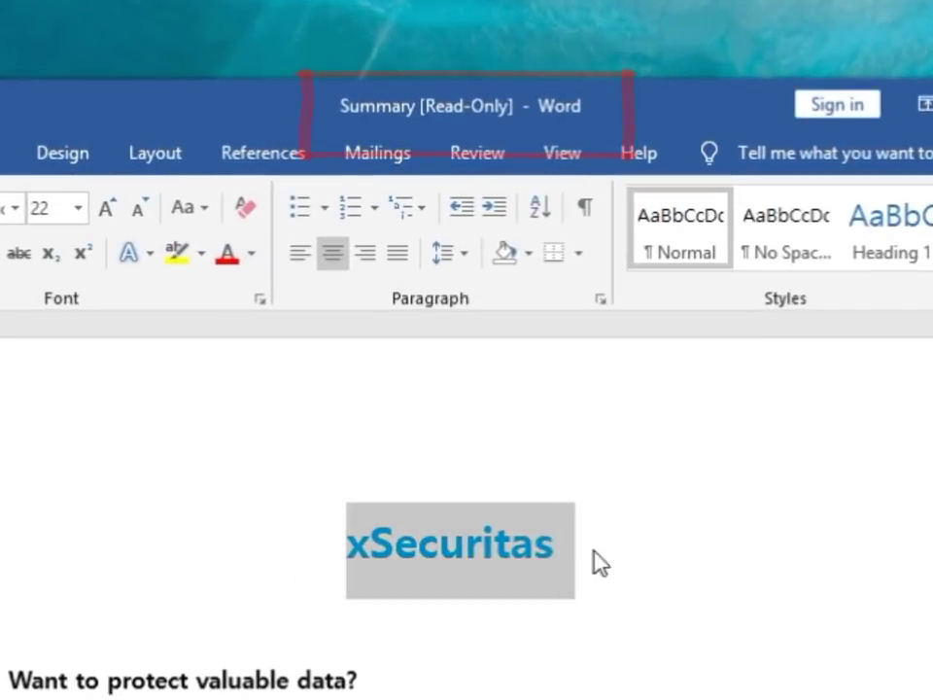
pyautogui.click(230, 255)
pyautogui.click(349, 479)
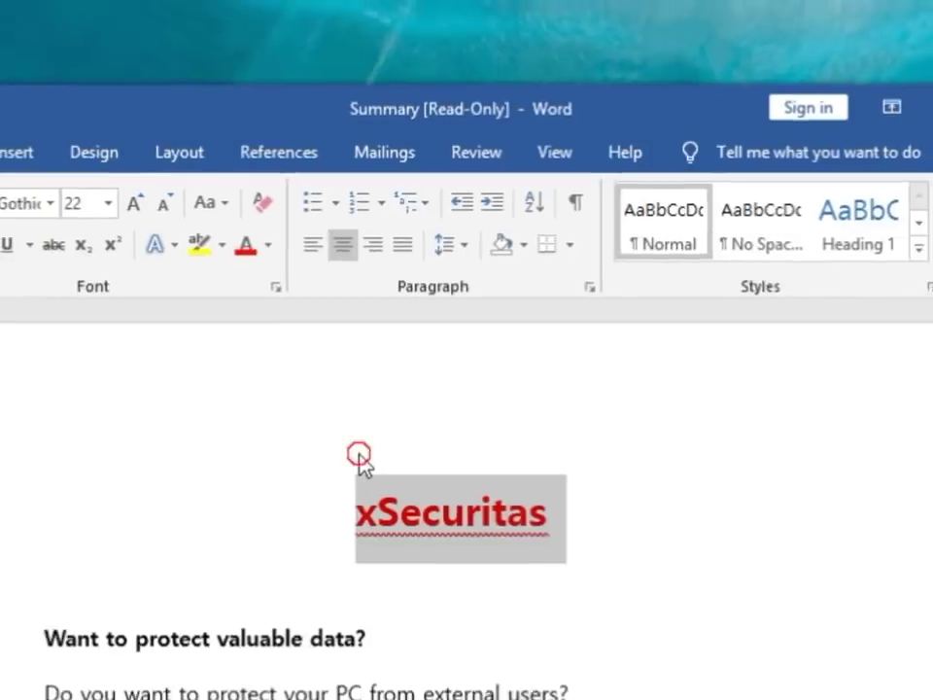